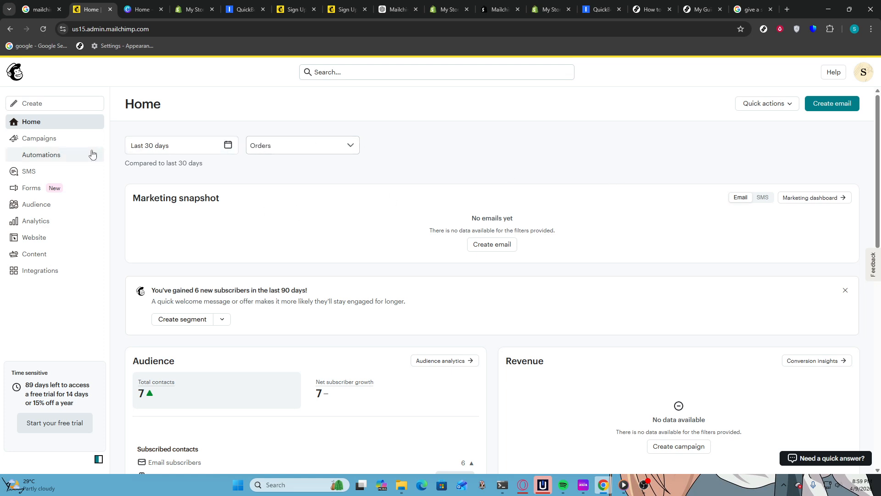
# Create a new regular email campaign with the internal name "newletter" and dismiss the template picker
pyautogui.click(64, 139)
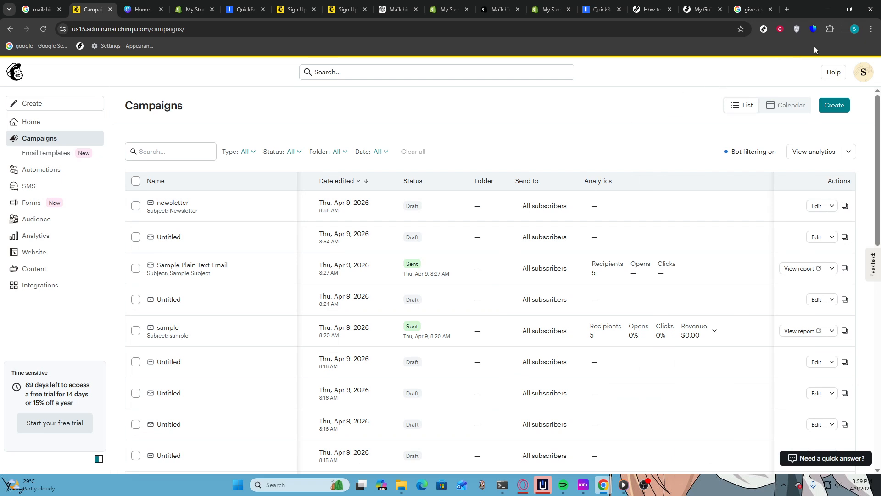
pyautogui.click(835, 105)
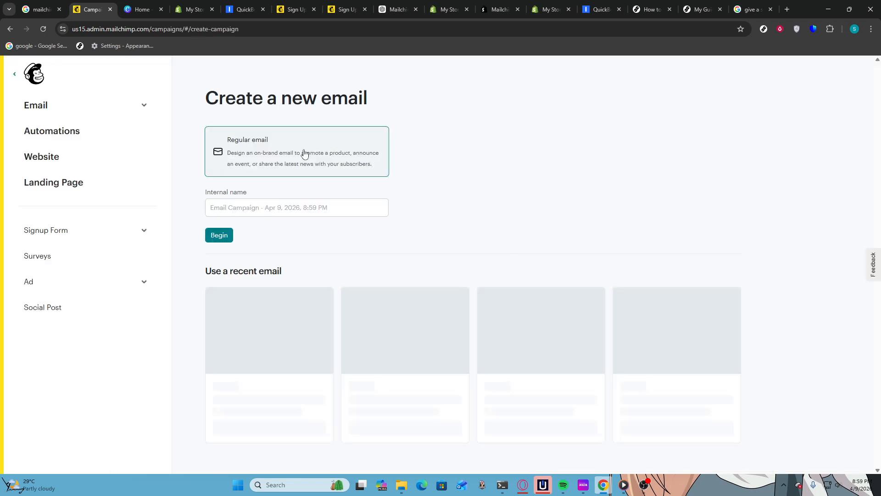
pyautogui.click(264, 209)
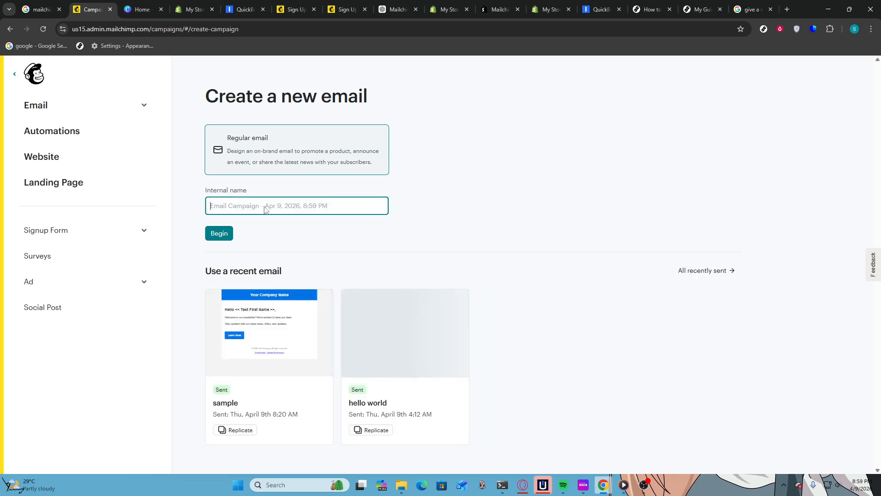
pyautogui.write('newletter')
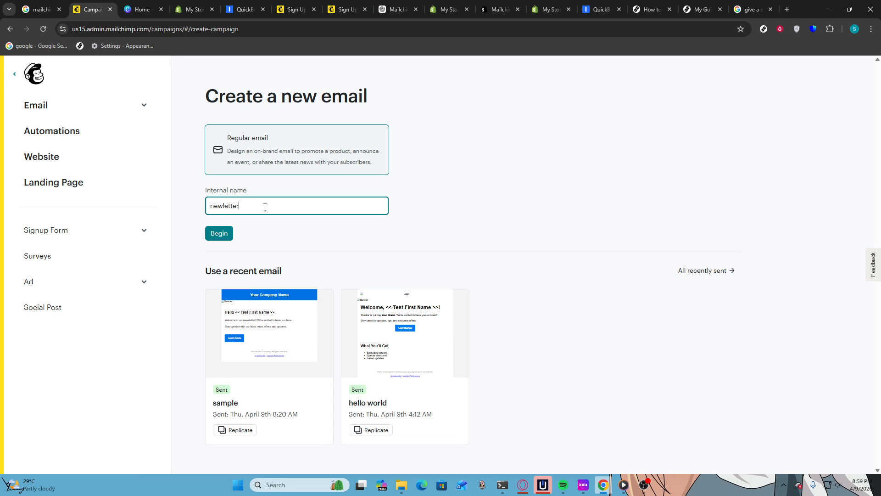
pyautogui.click(223, 237)
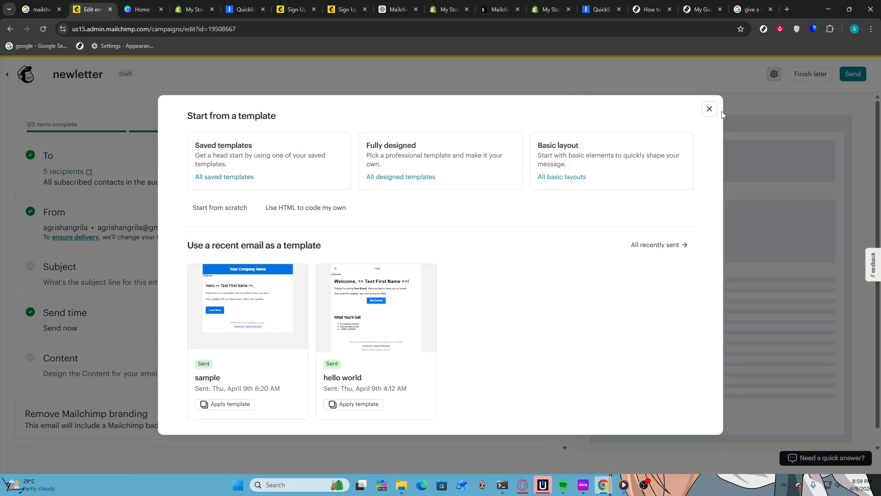
pyautogui.click(710, 110)
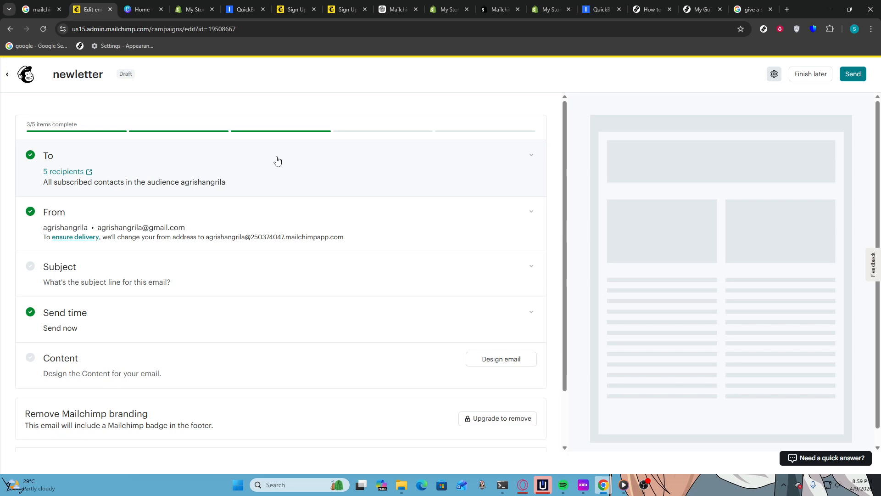
# Set the campaign recipients to all email subscribers with no excluded segment and save the To section
pyautogui.click(72, 157)
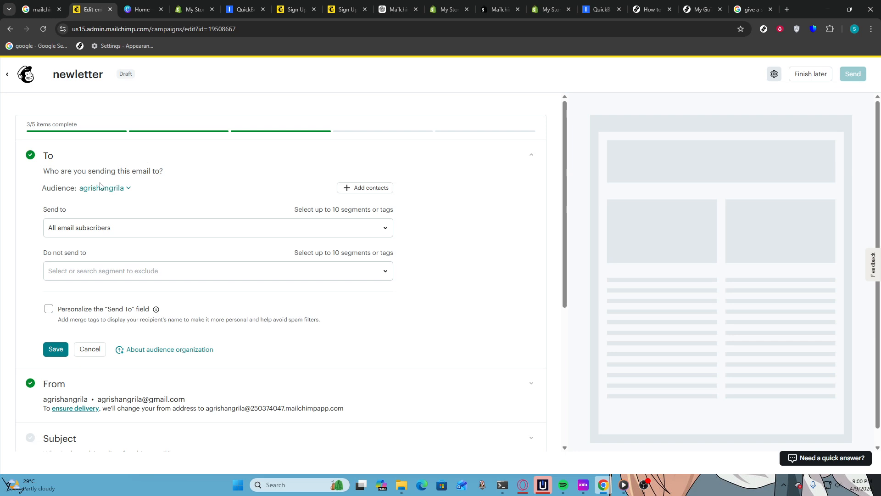
pyautogui.click(142, 232)
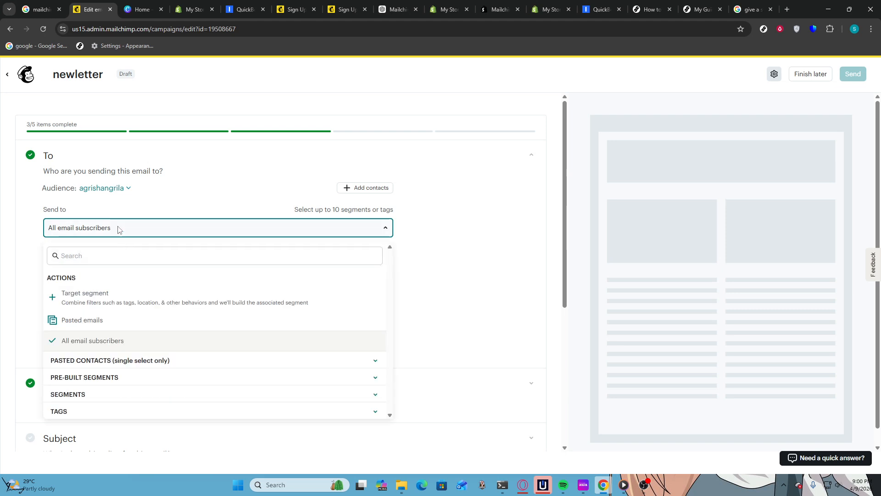
pyautogui.click(91, 340)
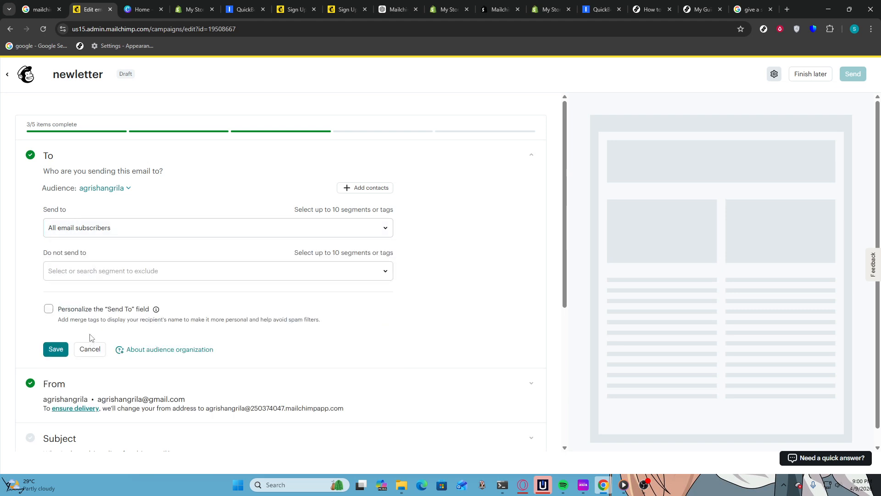
pyautogui.click(134, 270)
pyautogui.click(131, 271)
pyautogui.click(61, 349)
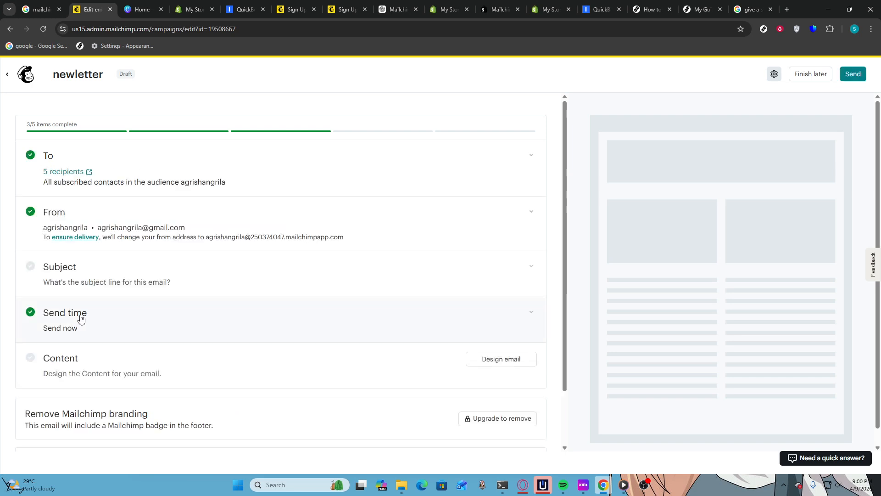
# Save the From section with the existing sender name and sender email address
pyautogui.click(128, 213)
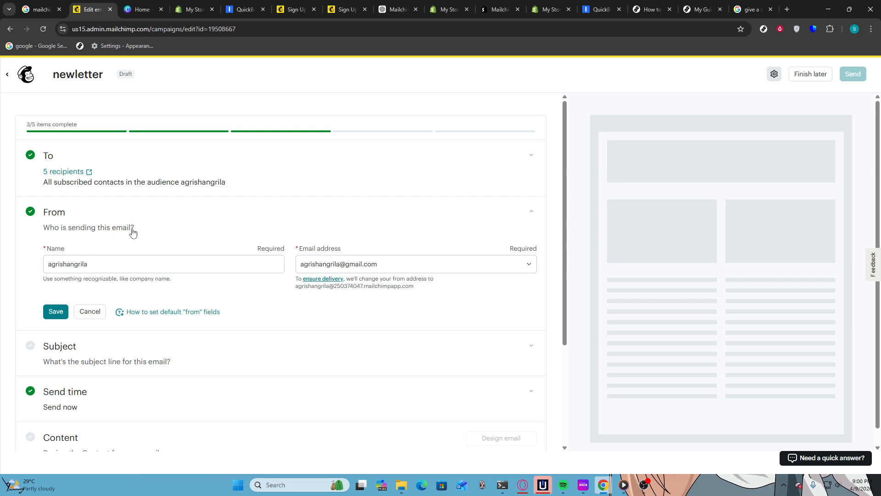
pyautogui.click(337, 265)
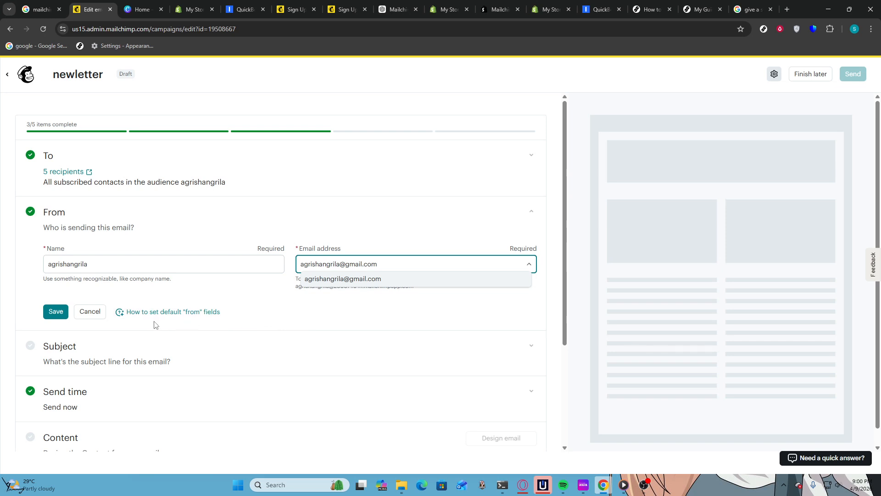
pyautogui.click(52, 313)
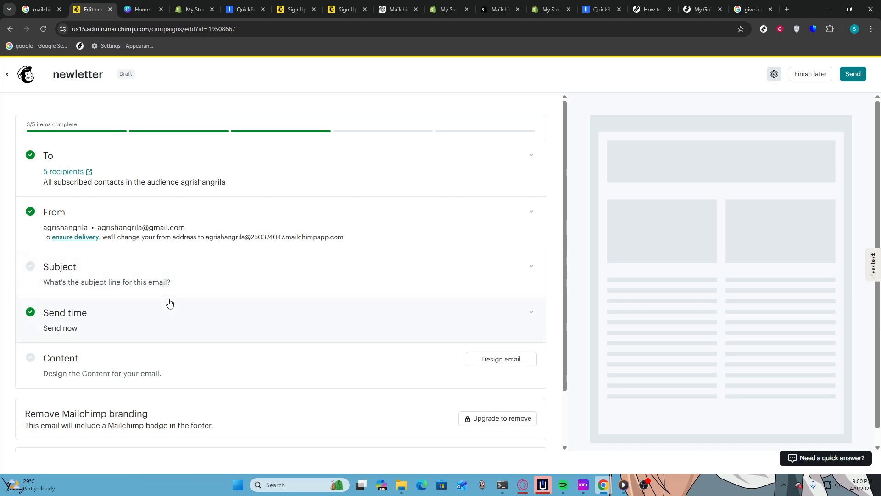
# Set the email subject line to "Newsletter" and save it
pyautogui.click(190, 267)
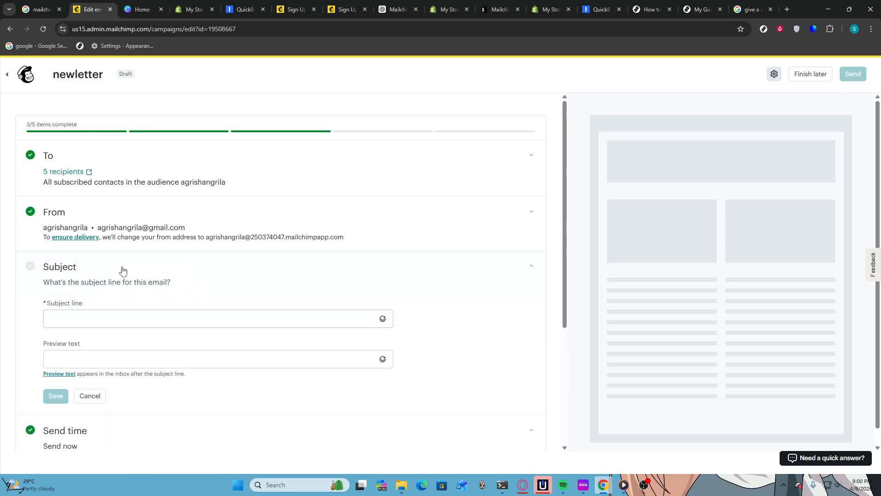
pyautogui.click(116, 318)
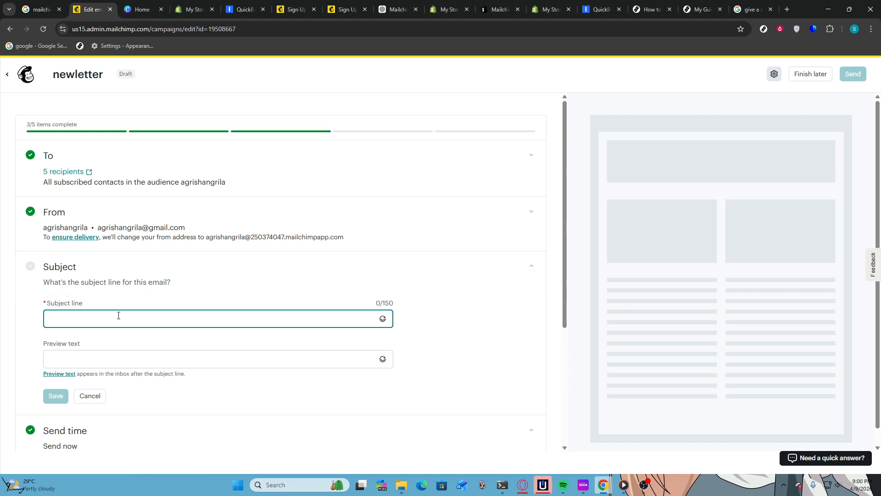
pyautogui.write('New')
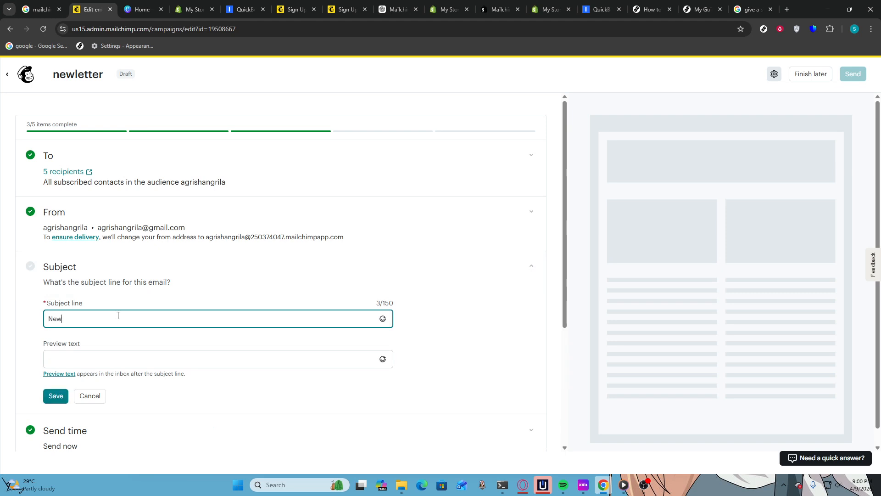
pyautogui.write('sletter')
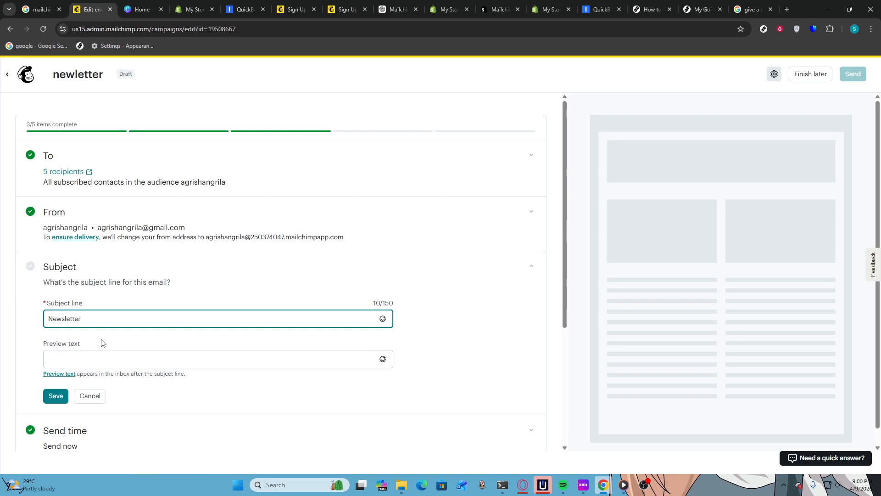
pyautogui.click(58, 396)
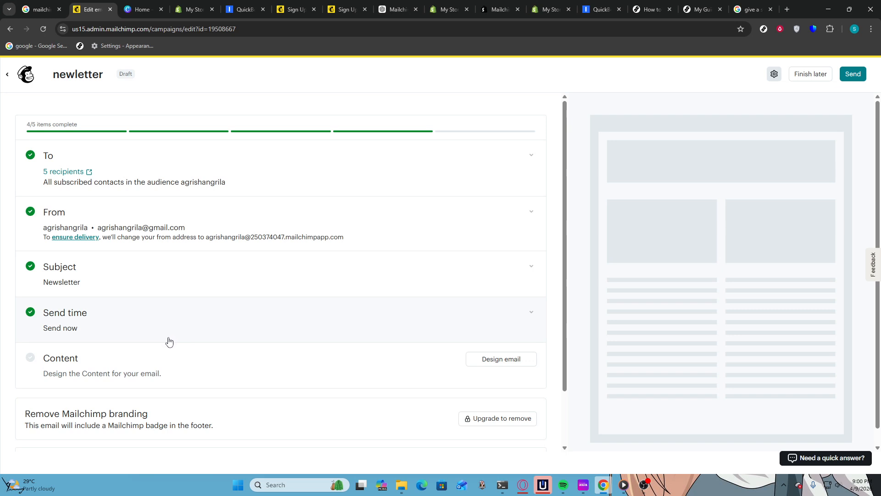
# Set the send time to Send now and save the section
pyautogui.click(134, 310)
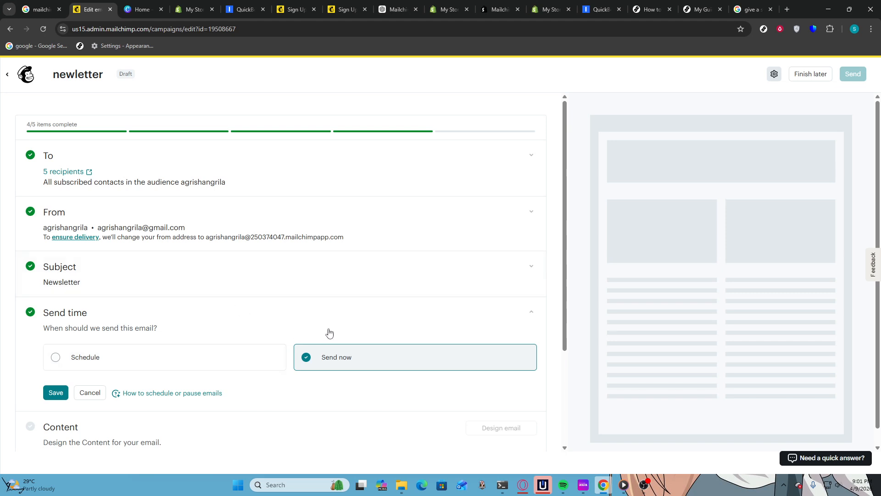
pyautogui.click(329, 359)
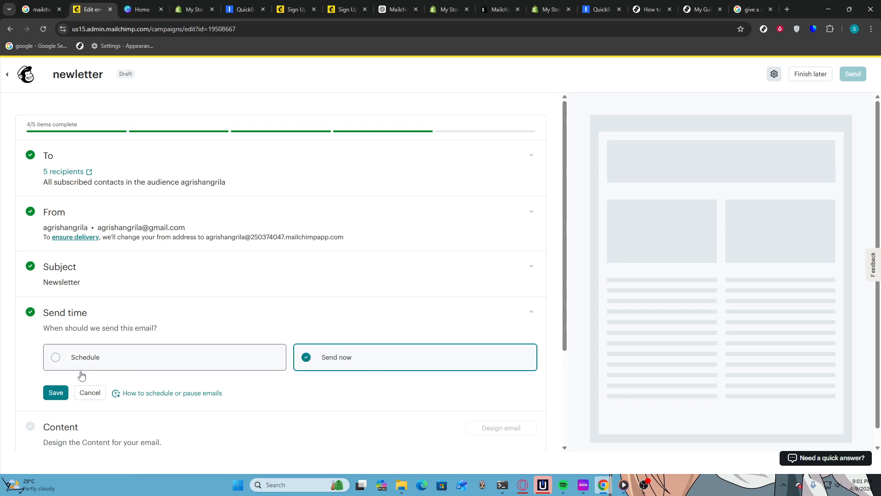
pyautogui.click(50, 395)
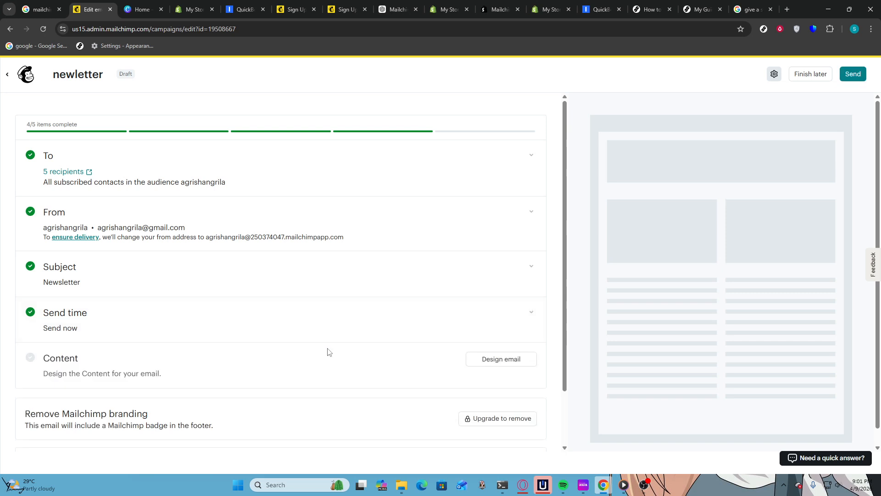
# Start designing the email content and apply the Minimal basic layout template
pyautogui.click(468, 361)
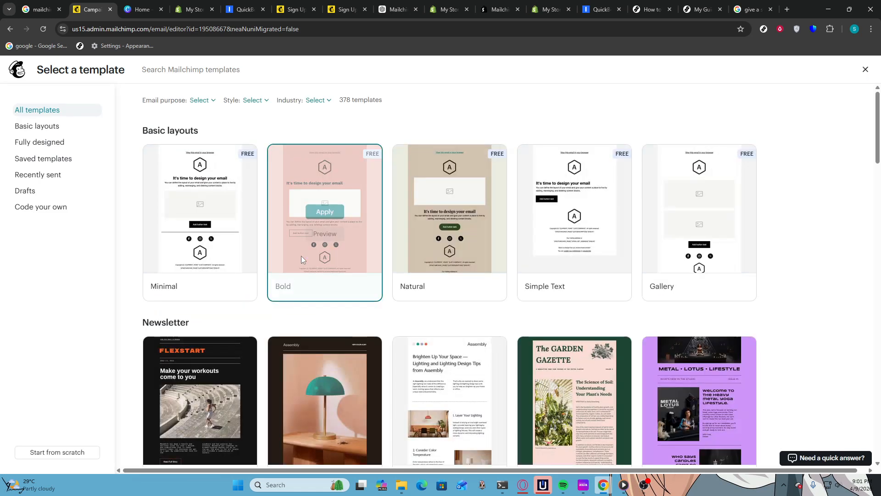
pyautogui.moveTo(301, 258)
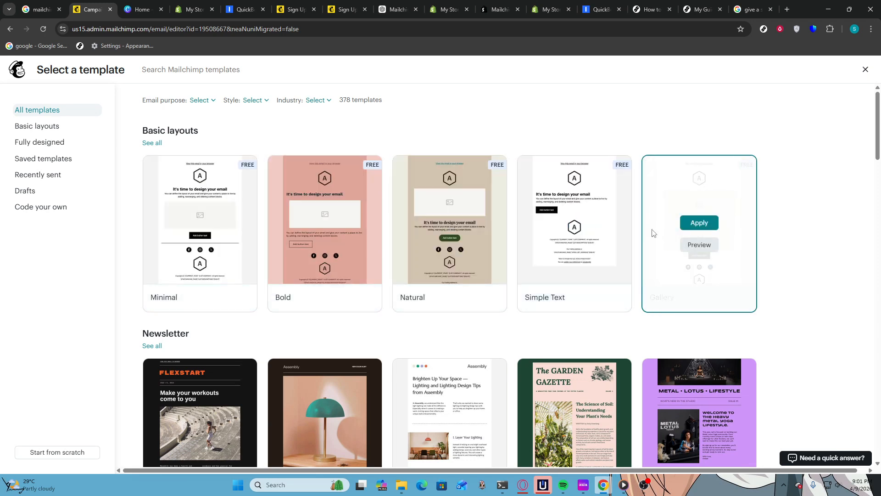
pyautogui.moveTo(603, 243)
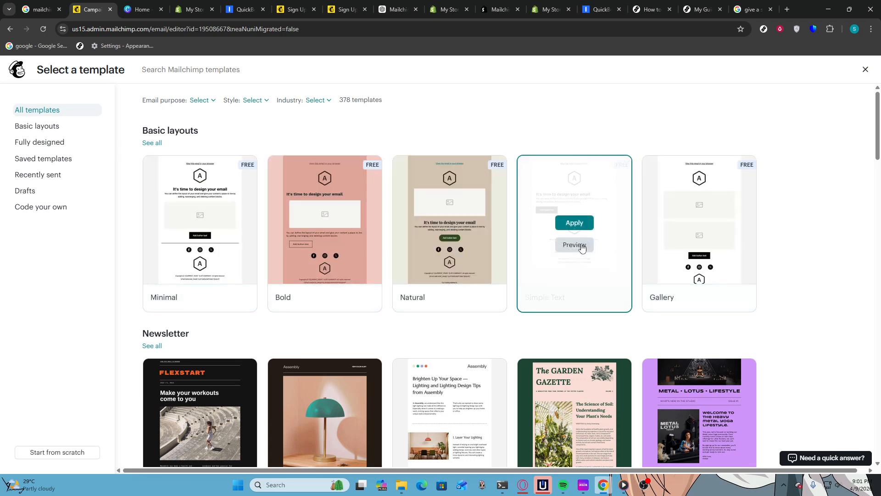
pyautogui.moveTo(281, 167)
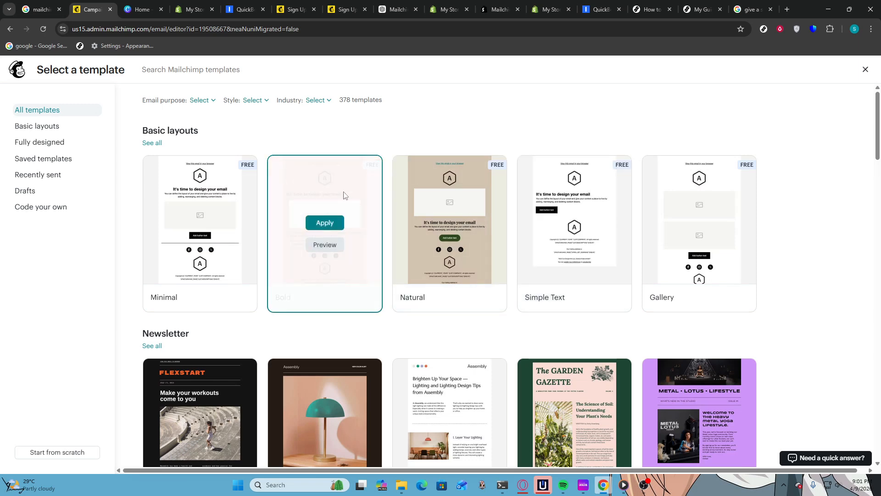
pyautogui.moveTo(208, 230)
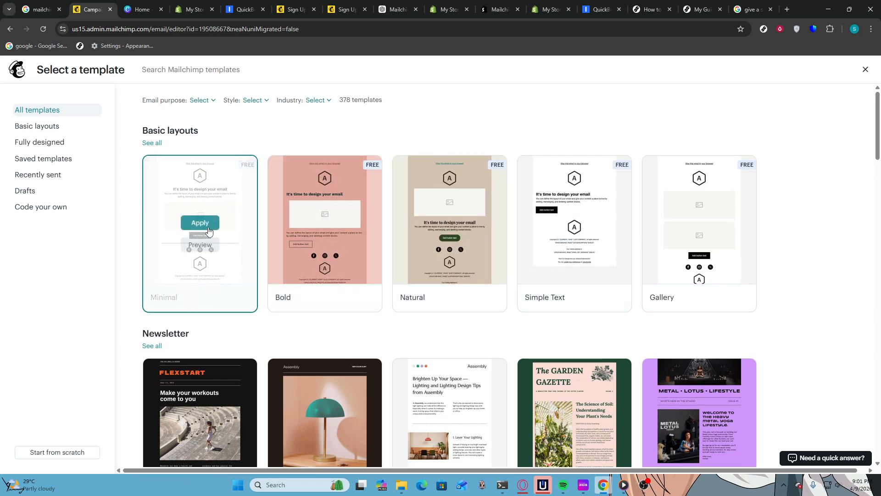
pyautogui.moveTo(419, 225)
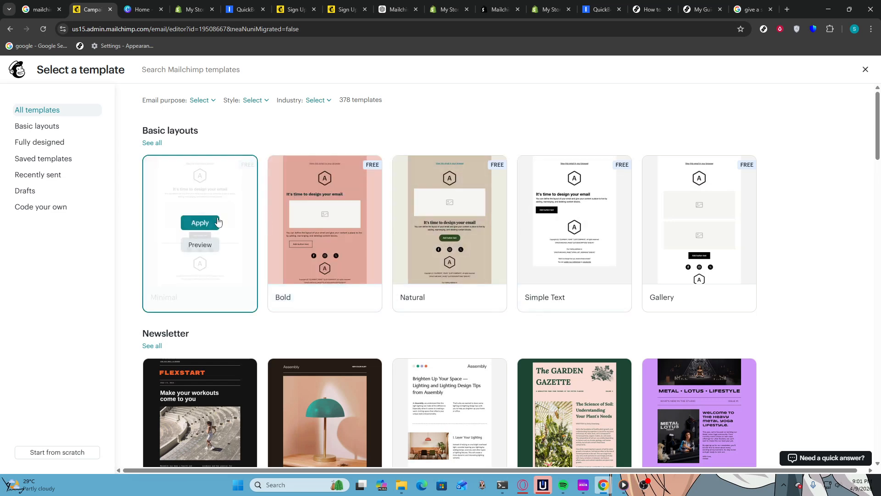
pyautogui.click(212, 223)
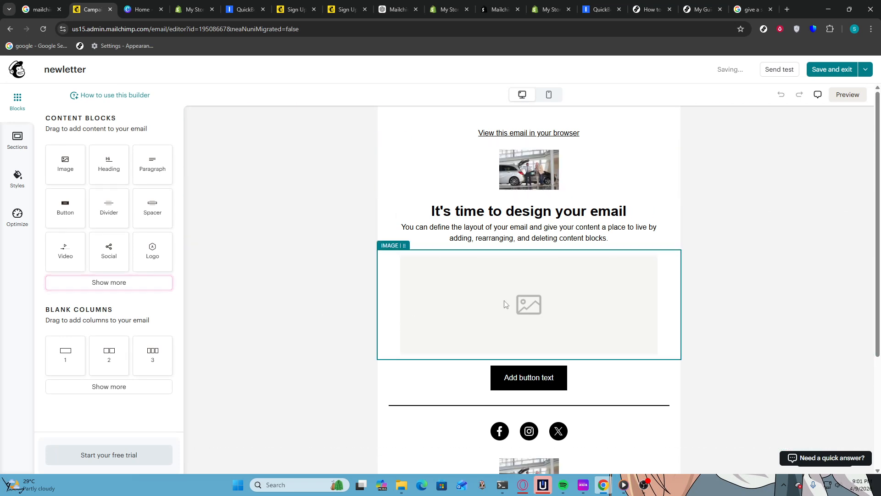
# Replace the template's heading and intro paragraph with the heading "helow world", then save and exit the editor
pyautogui.tripleClick(521, 233)
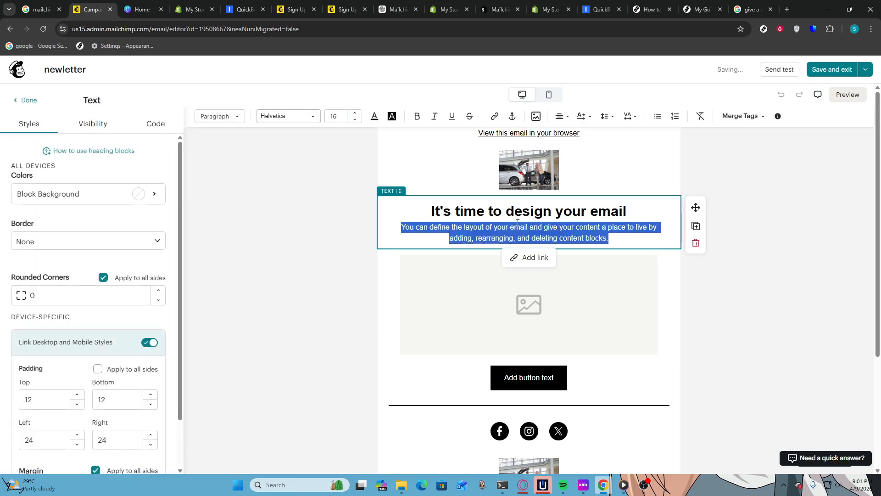
pyautogui.press('BackSpace')
pyautogui.tripleClick(532, 212)
pyautogui.press('BackSpace')
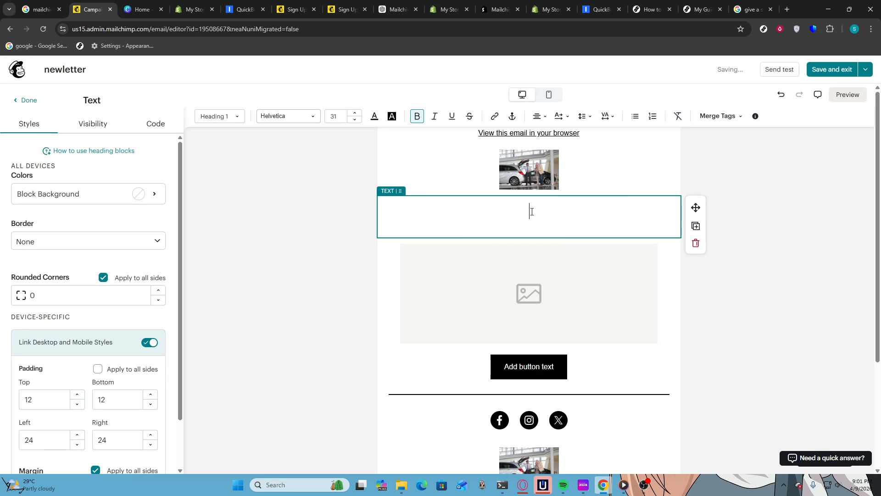
pyautogui.write('helow worl')
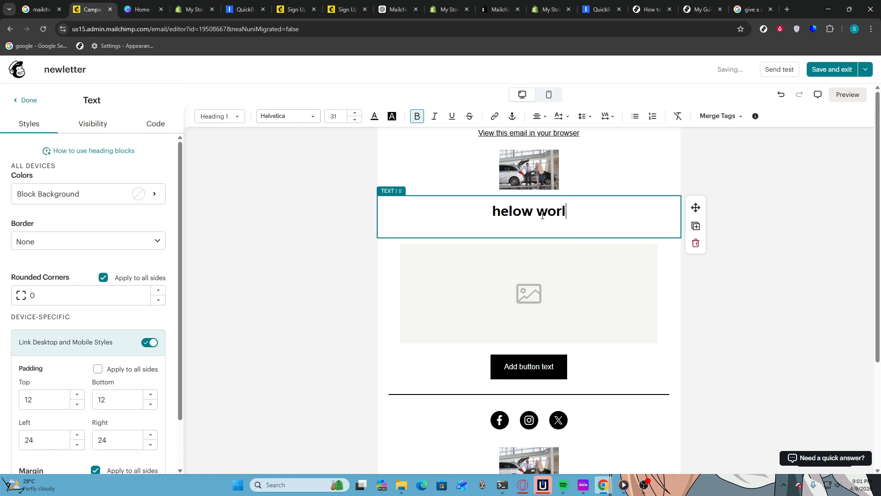
pyautogui.write('d')
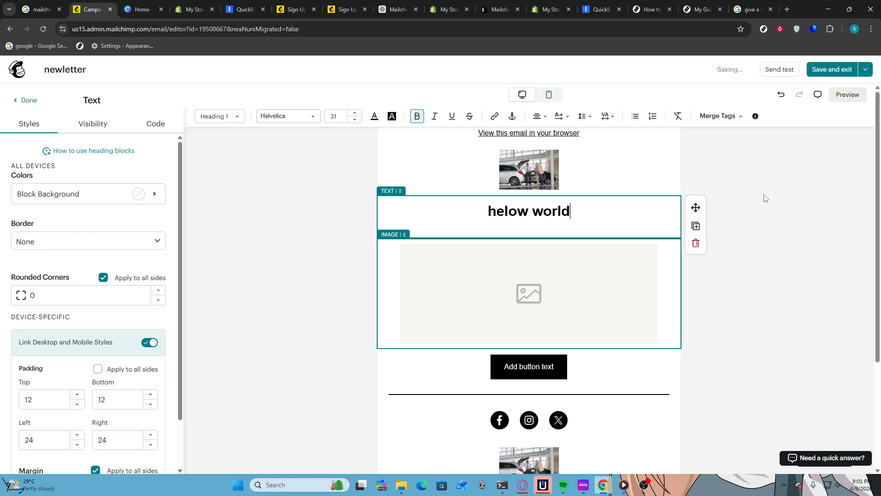
pyautogui.click(824, 76)
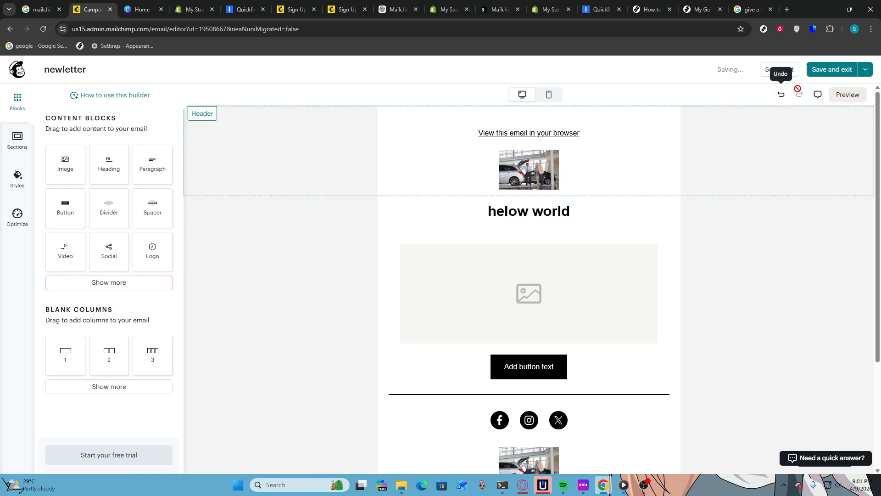
pyautogui.click(827, 73)
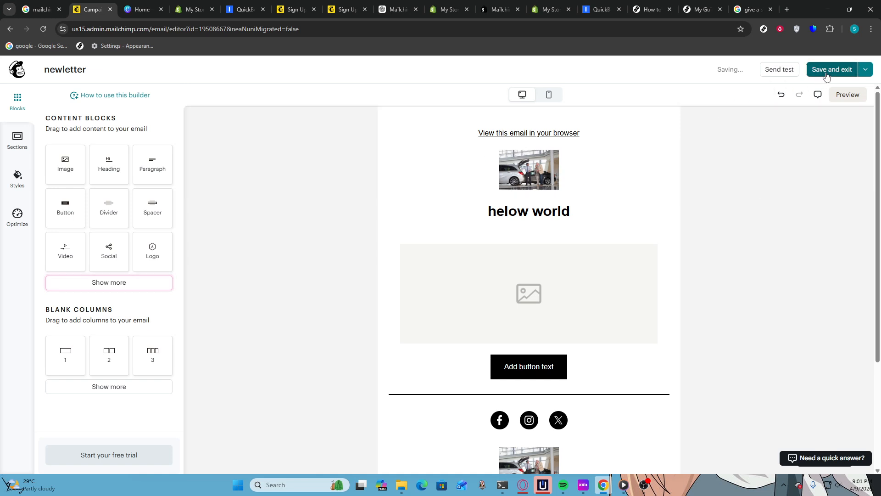